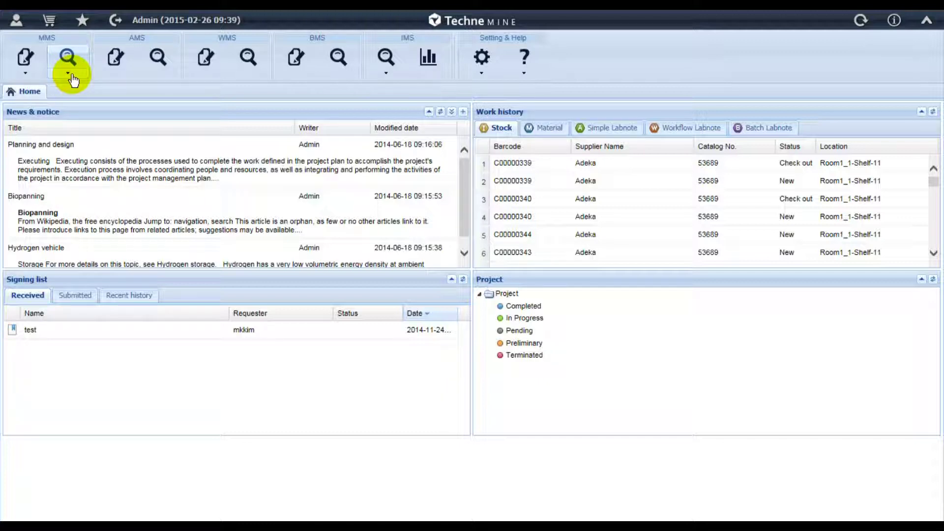
Open mixture registration and search the existing mixtures for samples with a purity of 99%
left_click(38, 68)
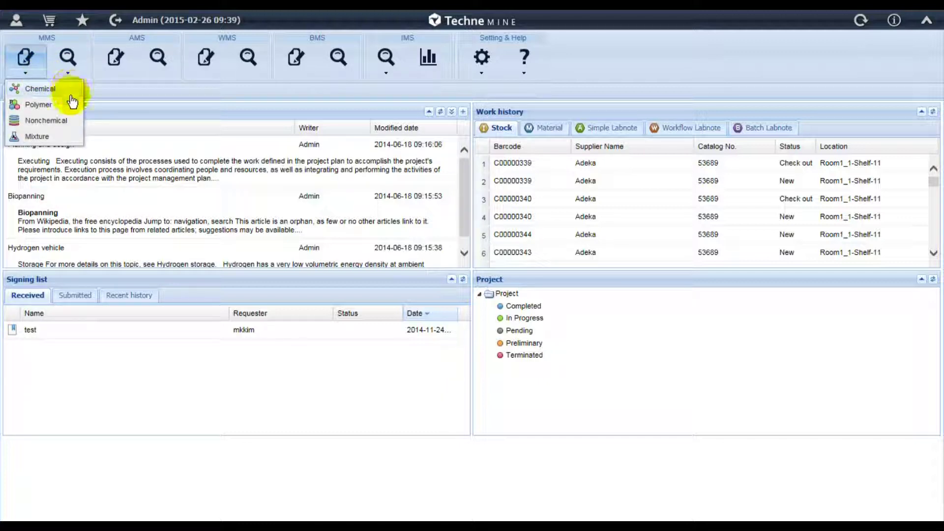
left_click(70, 138)
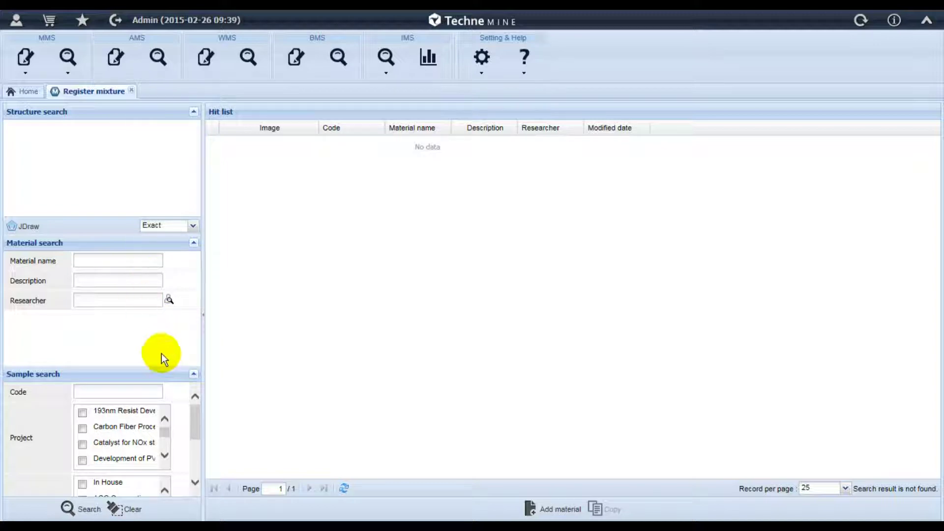
left_click_drag(194, 417, 189, 462)
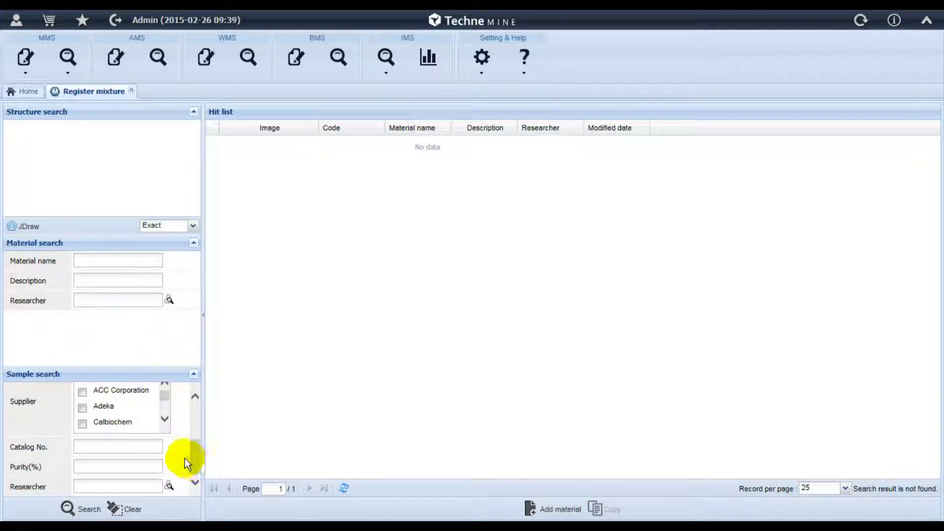
left_click(144, 468)
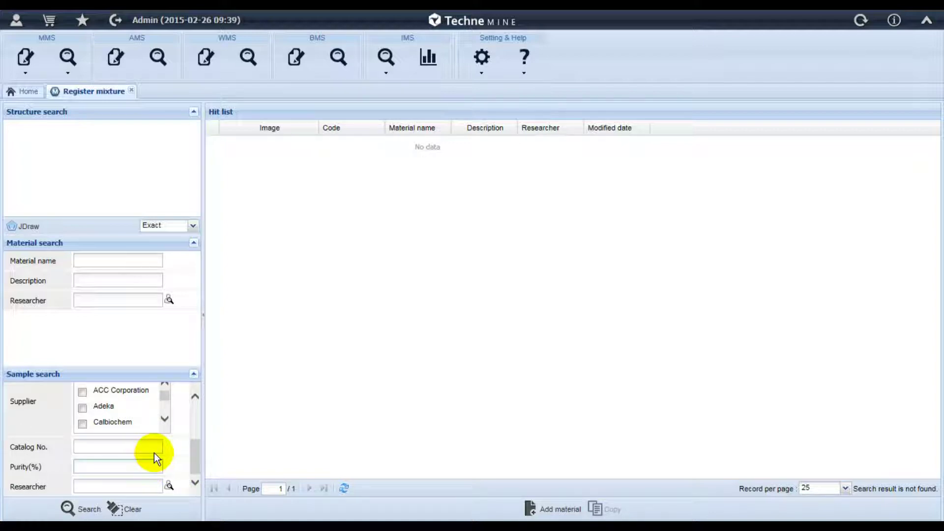
type("99")
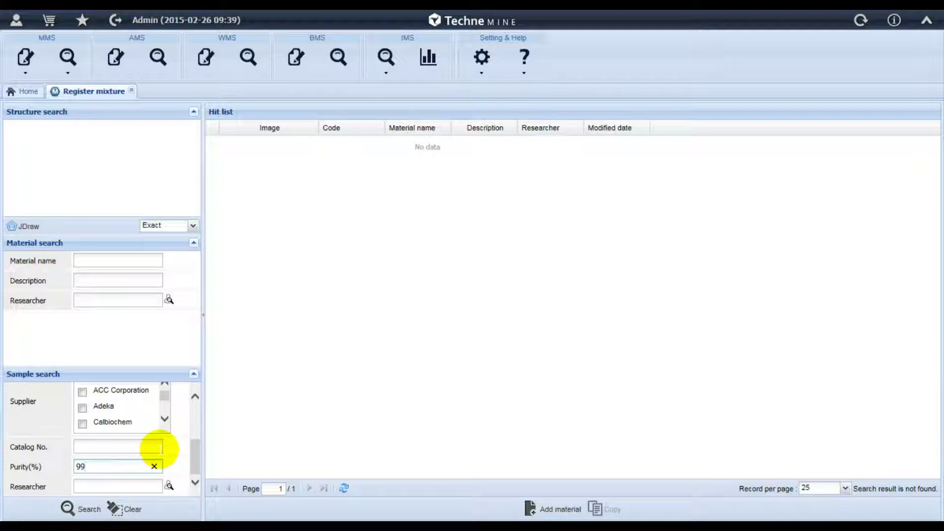
left_click(85, 510)
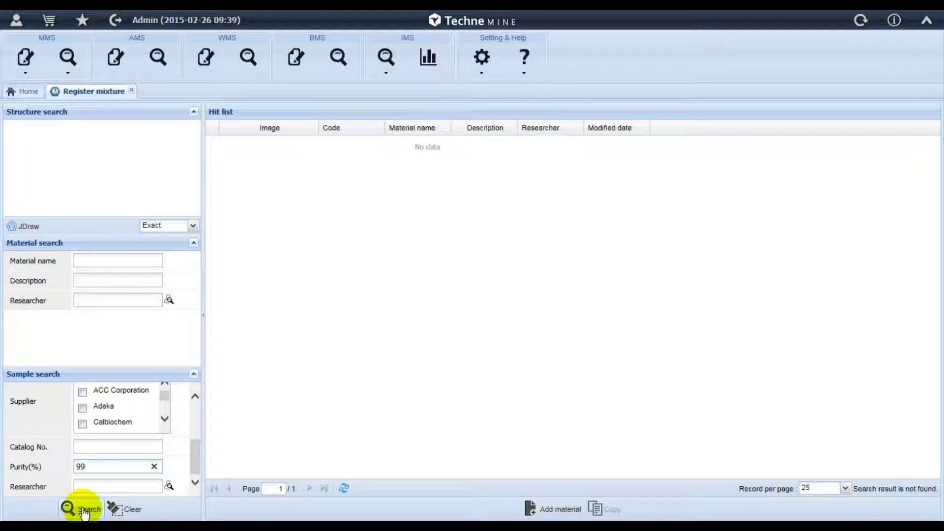
left_click(85, 511)
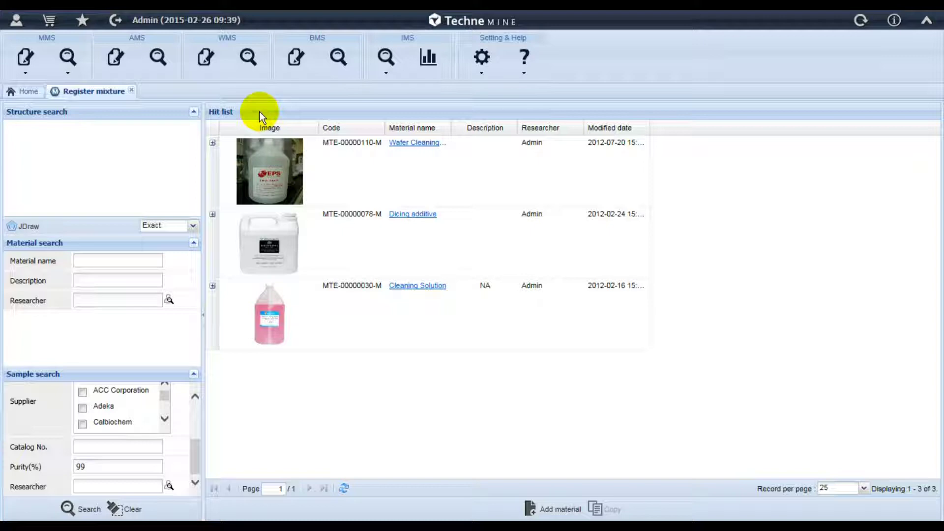
Expand the samples of the Wafer Cleaning mixture MTE-00000110-M and widen their Purity(%) column
left_click(212, 143)
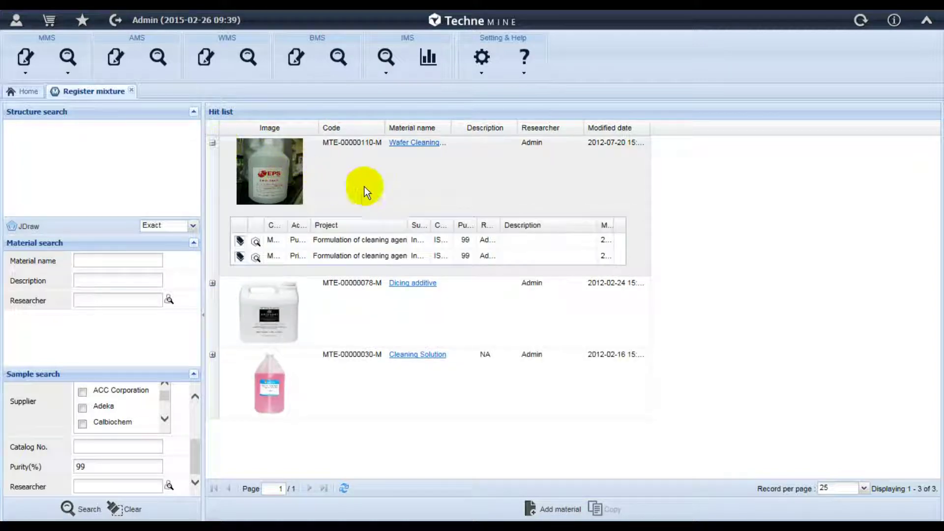
left_click_drag(476, 225, 529, 226)
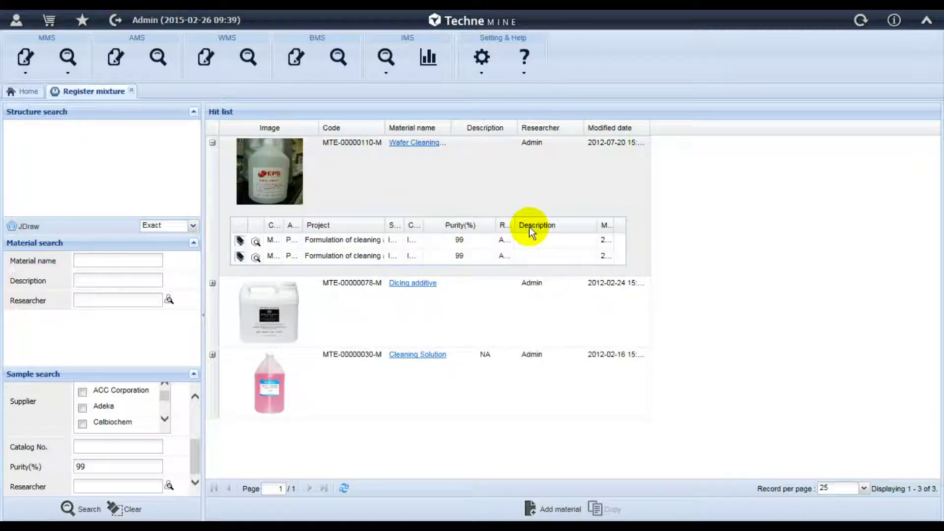
Start a new material named "Electrolyte solution" with Electrolyte.gif from the user folder as its image
left_click(543, 512)
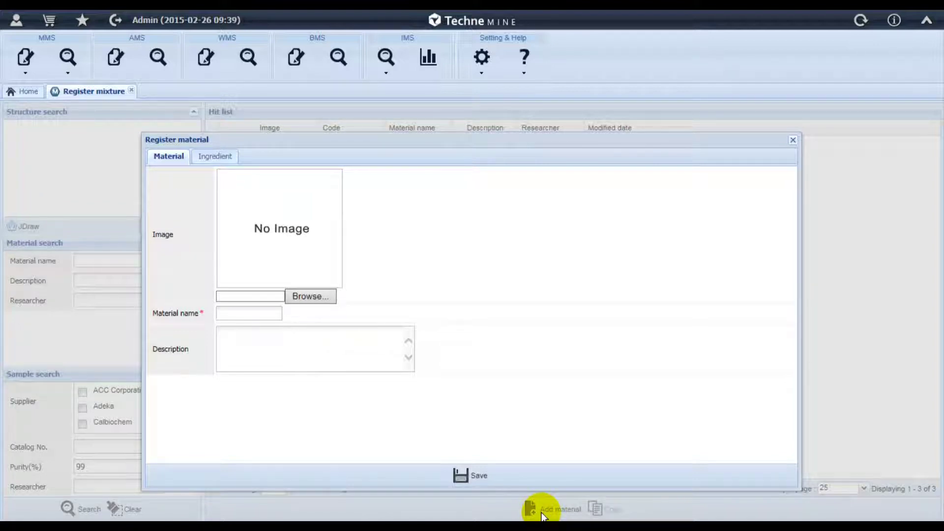
left_click(310, 296)
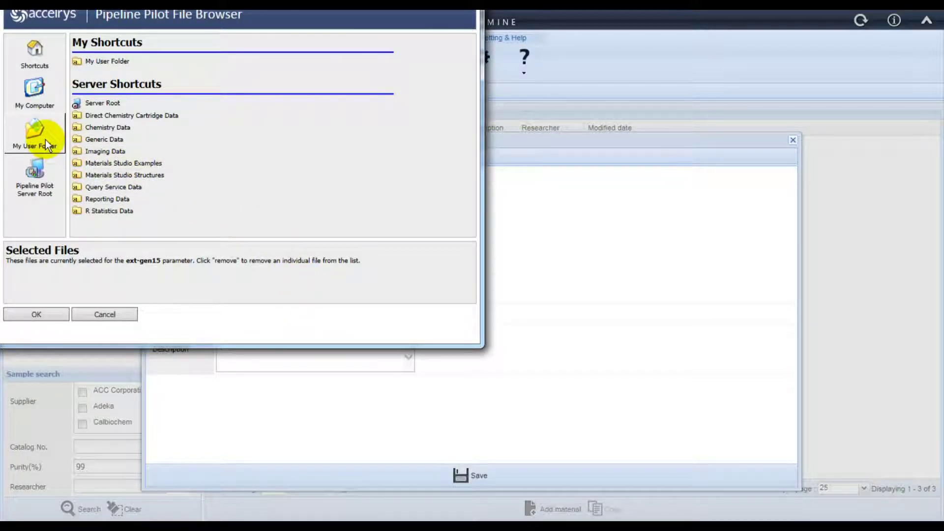
left_click(46, 140)
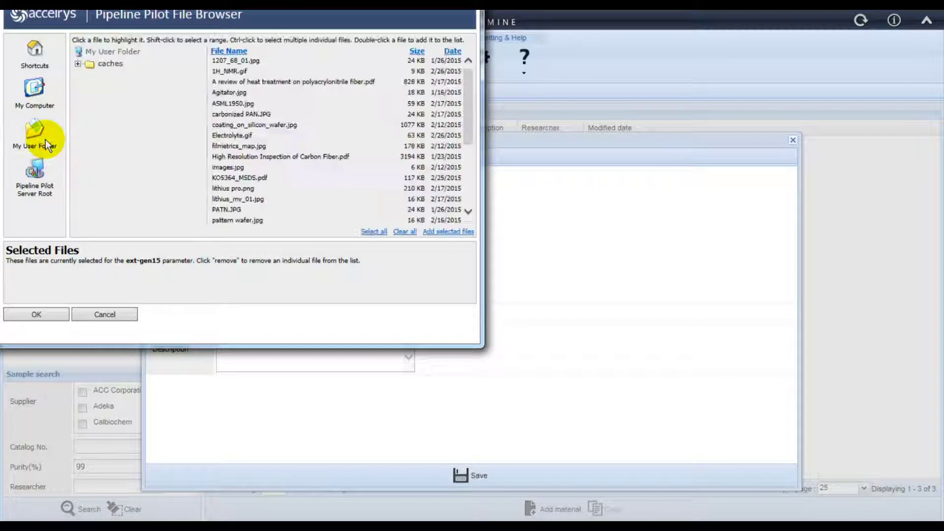
double_click(226, 135)
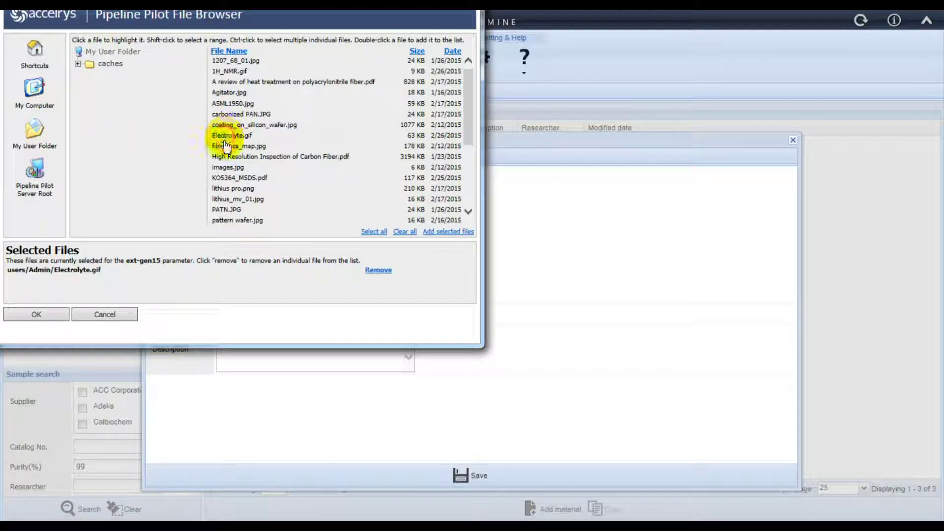
left_click(49, 317)
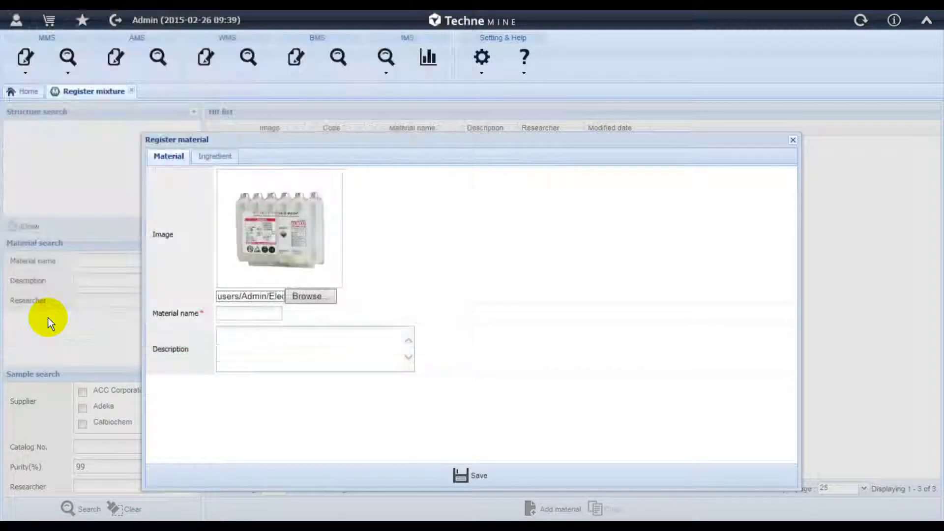
left_click(238, 314)
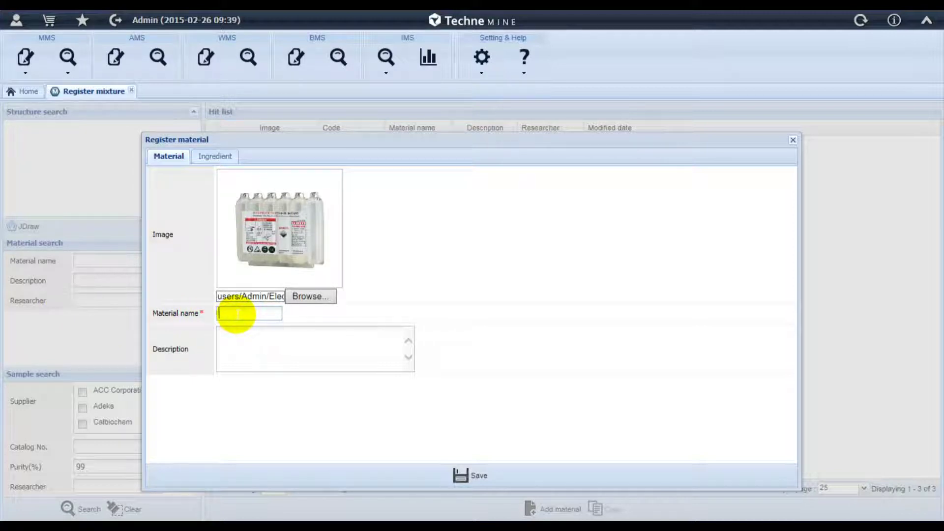
type("Electrolyte solution")
Search the ingredients for "gly" and add the chemical Diethylene glycol monobutyl ether and the polymer polyethylene glycol to the mixture
left_click(223, 158)
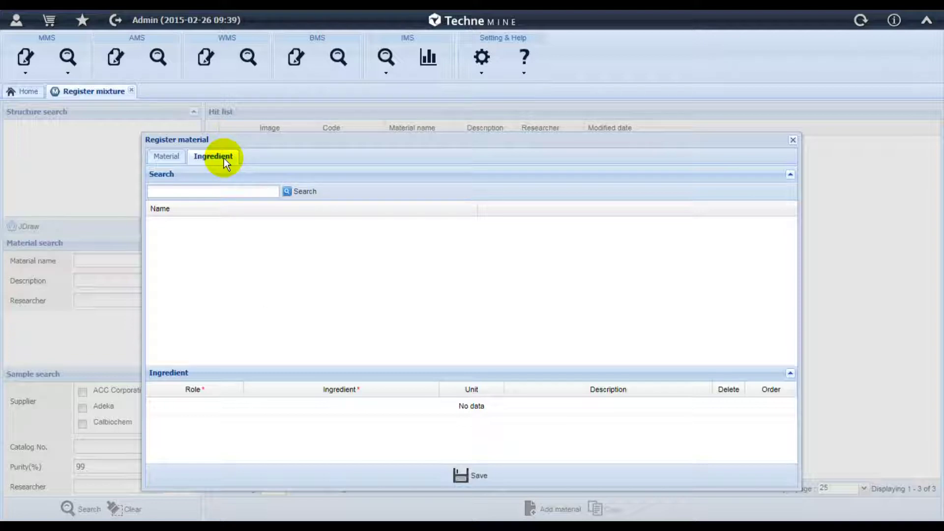
left_click(223, 195)
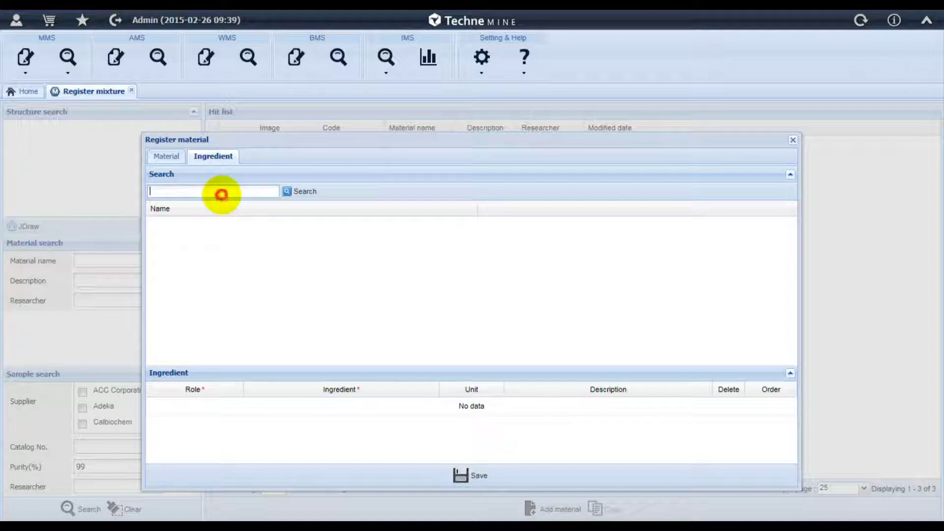
type("gly")
left_click(294, 195)
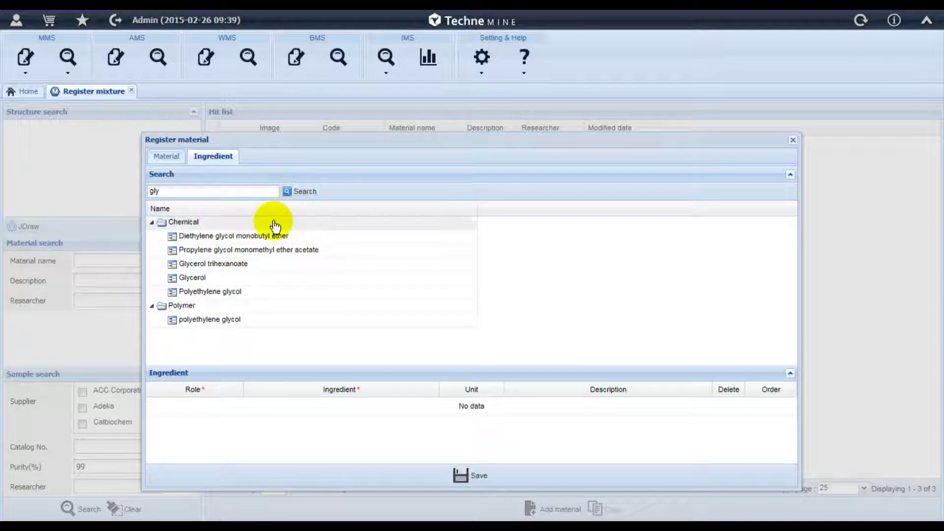
mouse_move(273, 242)
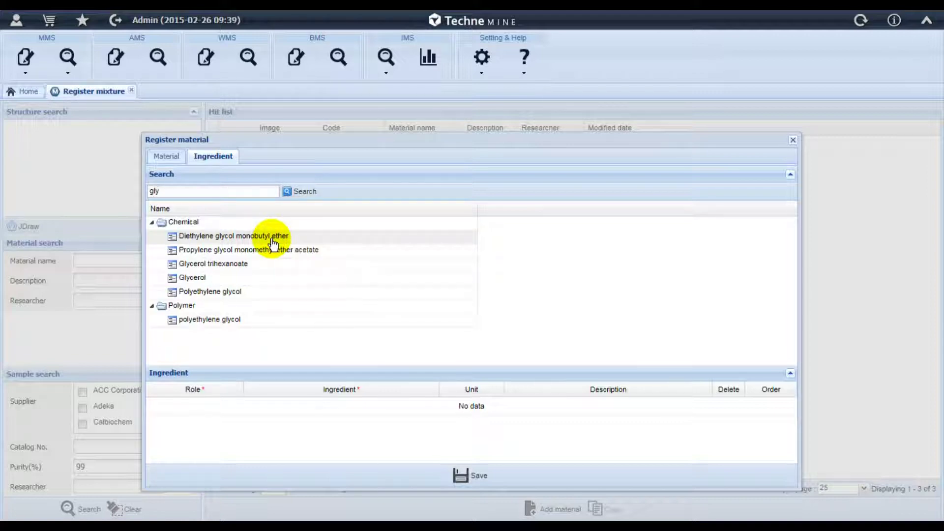
double_click(274, 242)
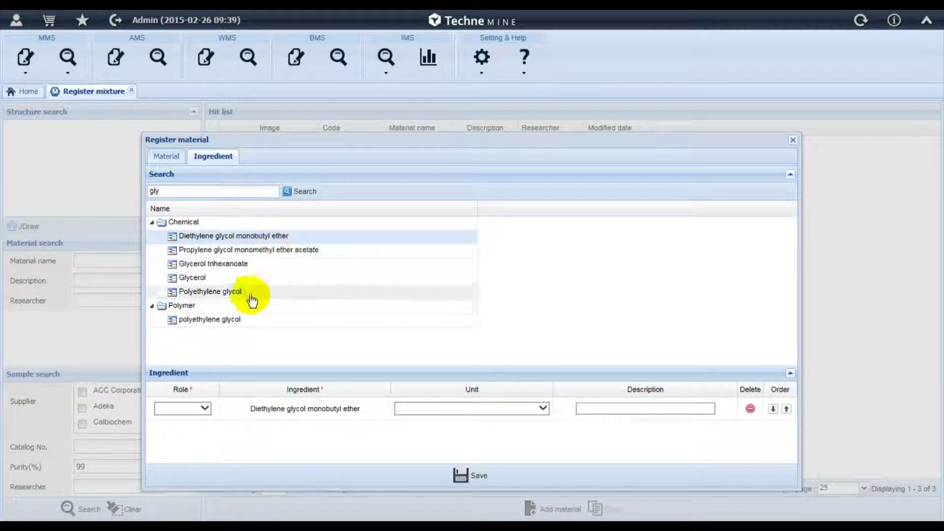
double_click(237, 322)
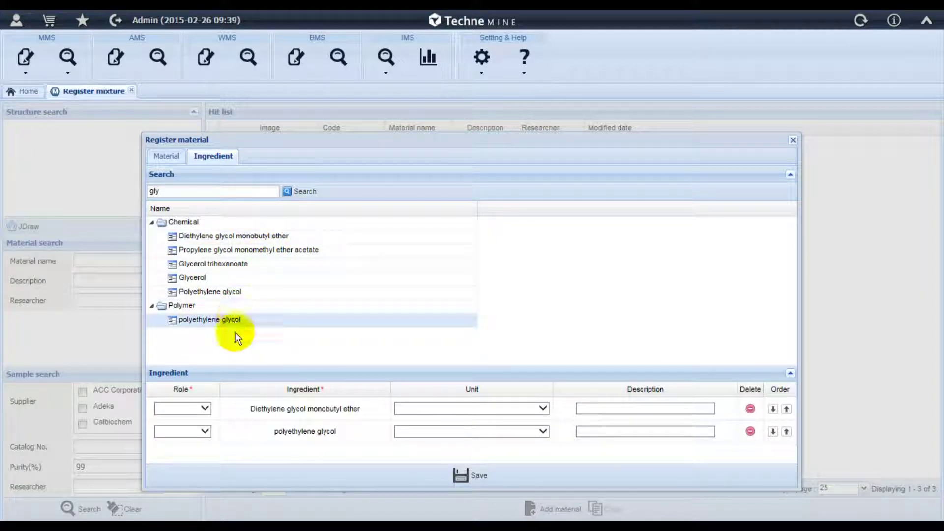
Give the Diethylene glycol monobutyl ether ingredient the Additive role and the unit wt%
left_click(207, 409)
left_click(203, 379)
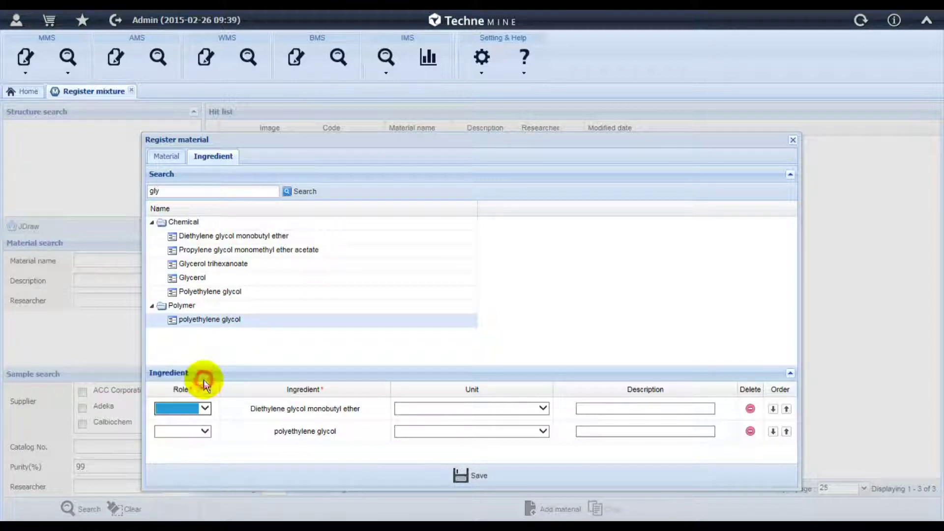
left_click(424, 410)
scroll(424, 411, "down", 5)
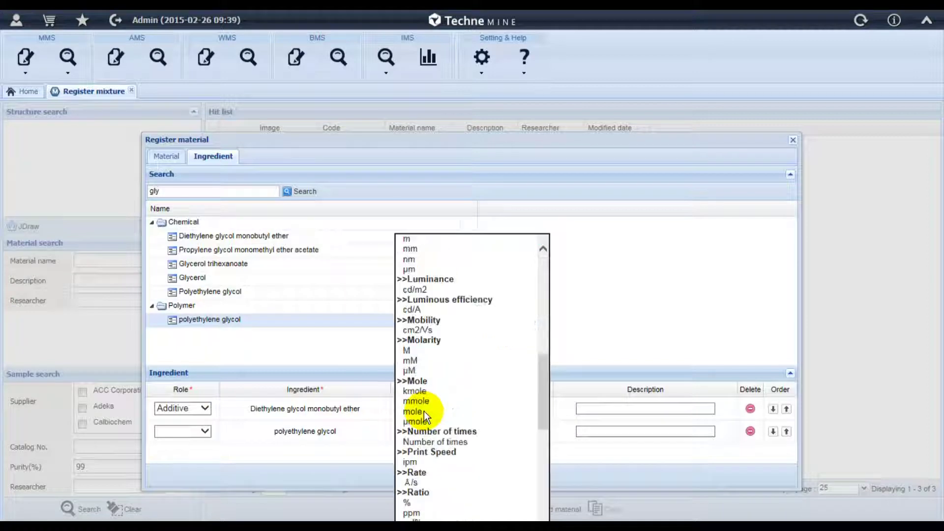
scroll(424, 411, "down", 3)
left_click(423, 411)
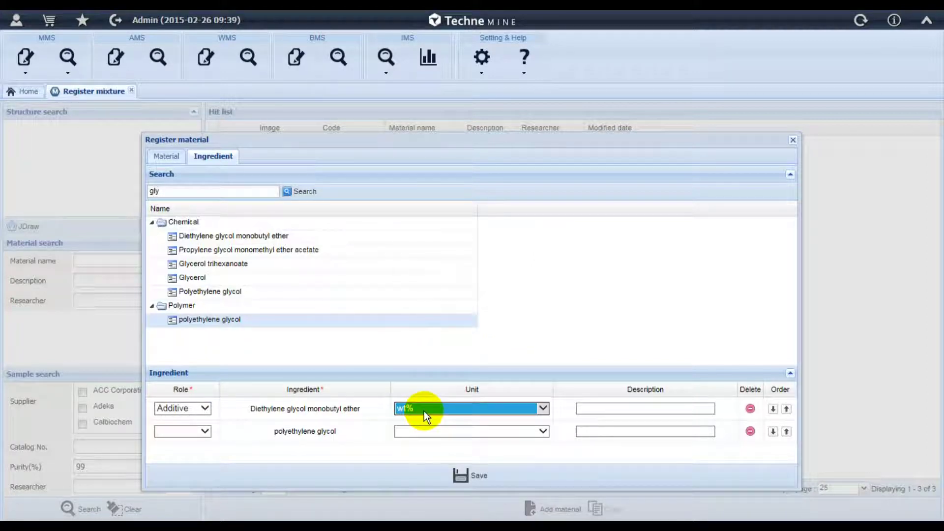
Give the polyethylene glycol ingredient the Additive role and the unit wt%, and save the new material
left_click(205, 430)
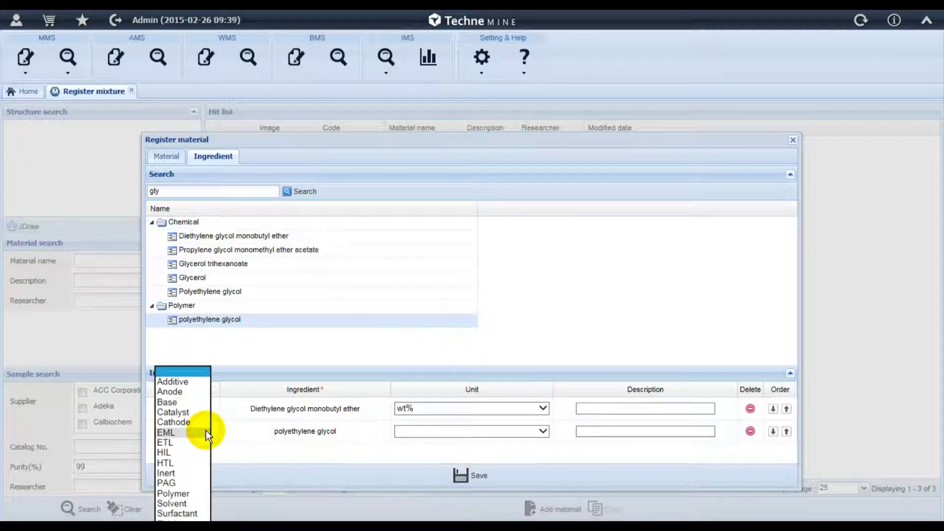
left_click(198, 382)
left_click(492, 435)
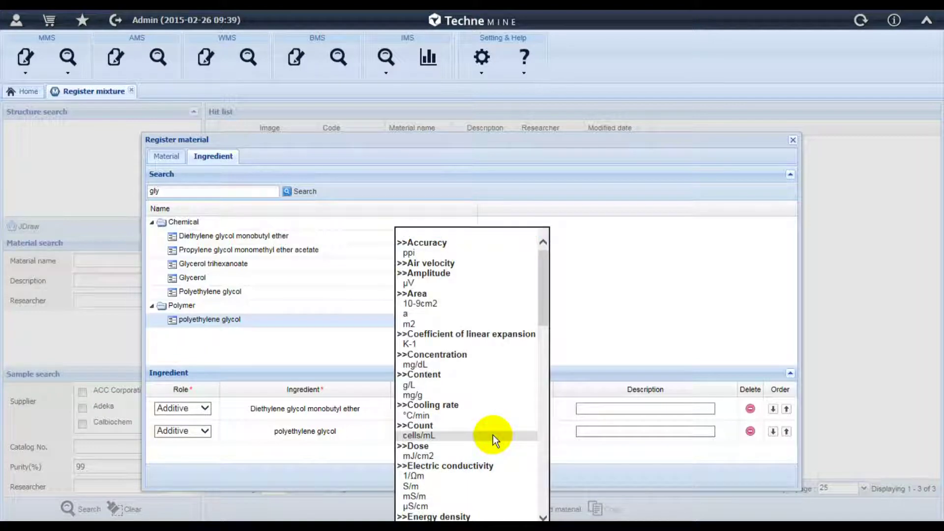
scroll(492, 434, "down", 5)
left_click(493, 435)
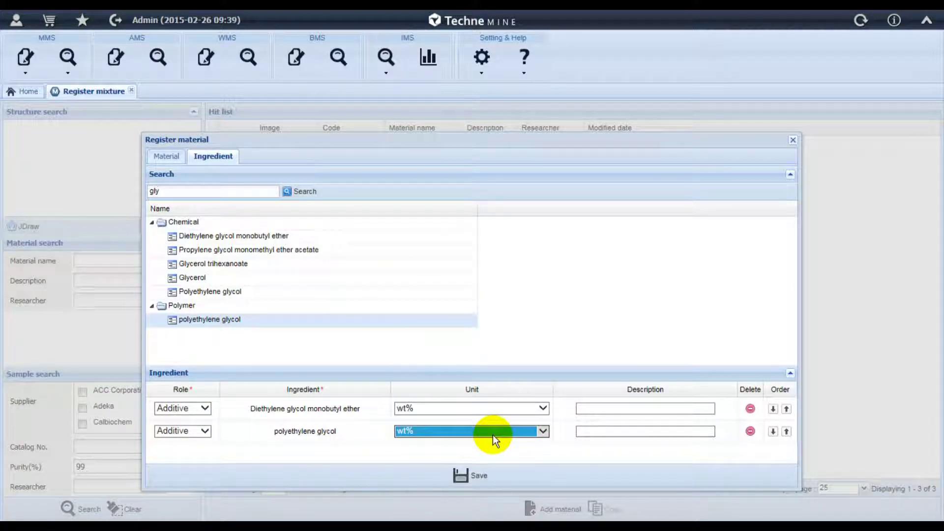
left_click(479, 480)
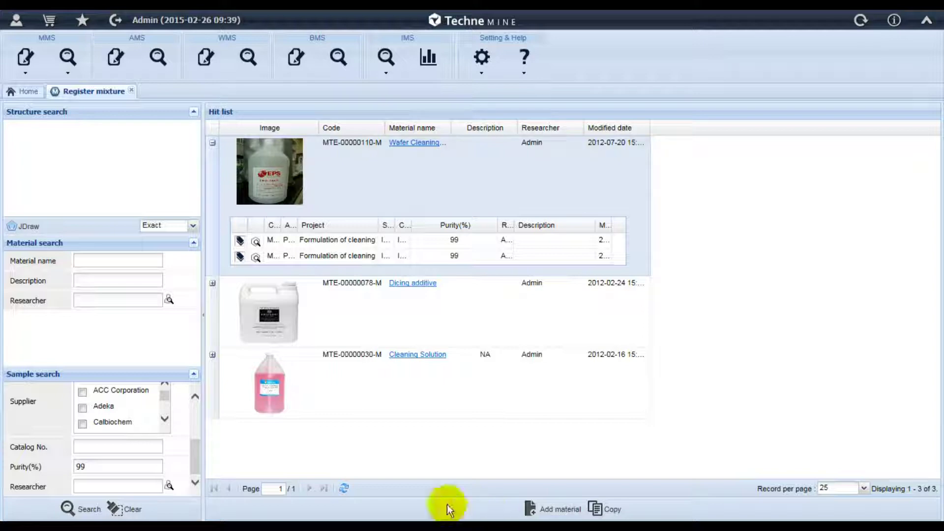
Copy the Cleaning Solution mixture MTE-00000030-M, paste in a material name and save it as a new material
left_click(229, 380)
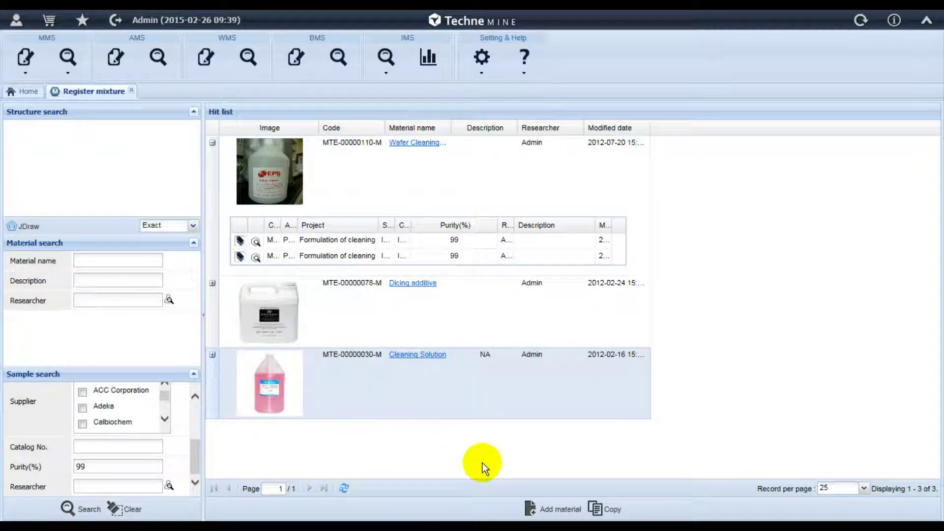
left_click(611, 511)
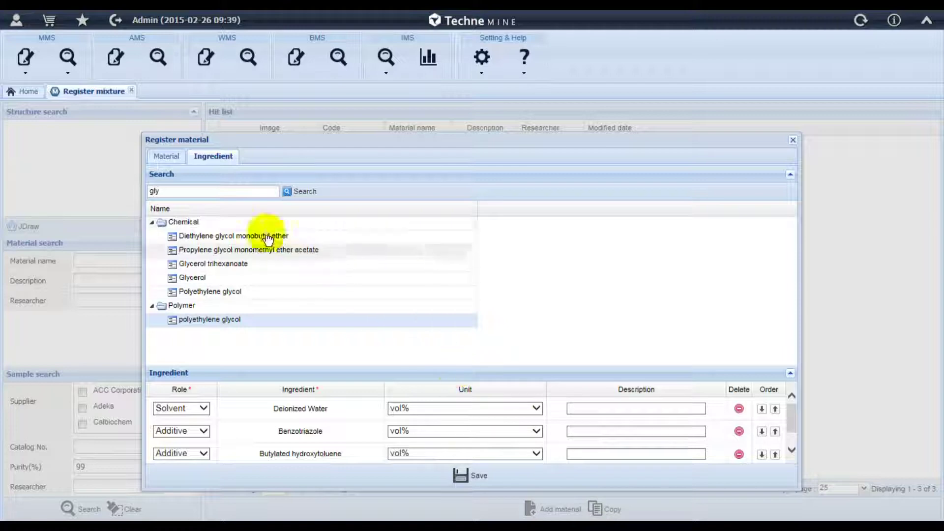
left_click(168, 157)
left_click(226, 315)
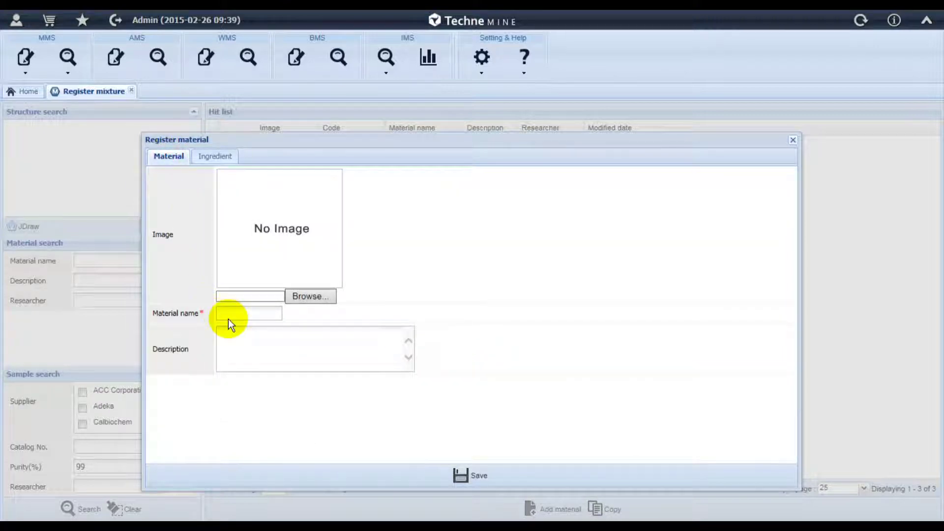
left_click(228, 316)
key("ctrl+v")
left_click(473, 481)
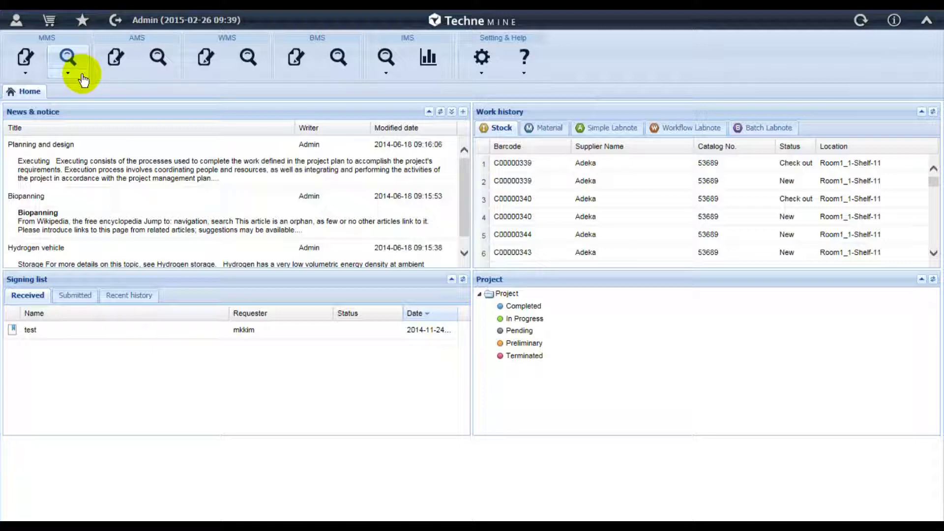
Open the mixture search form and view the project choices in the sample criteria
left_click(82, 74)
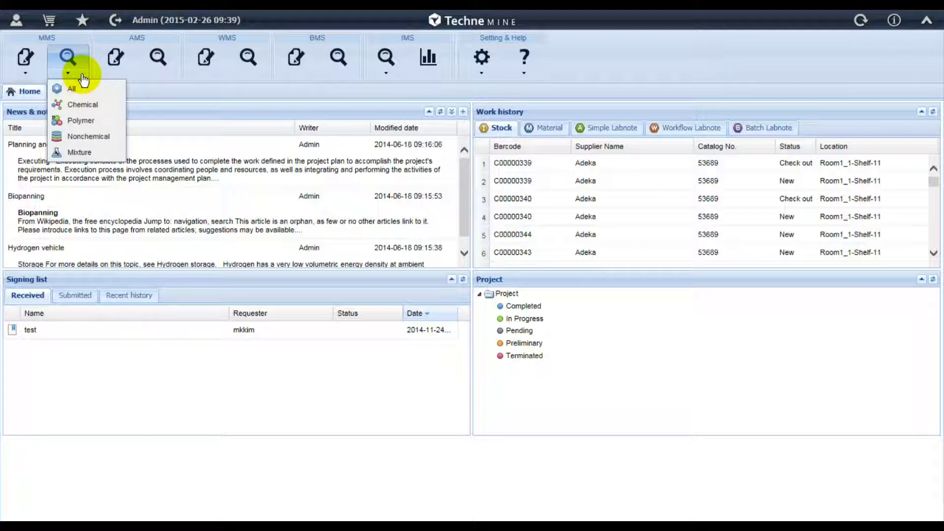
left_click(109, 154)
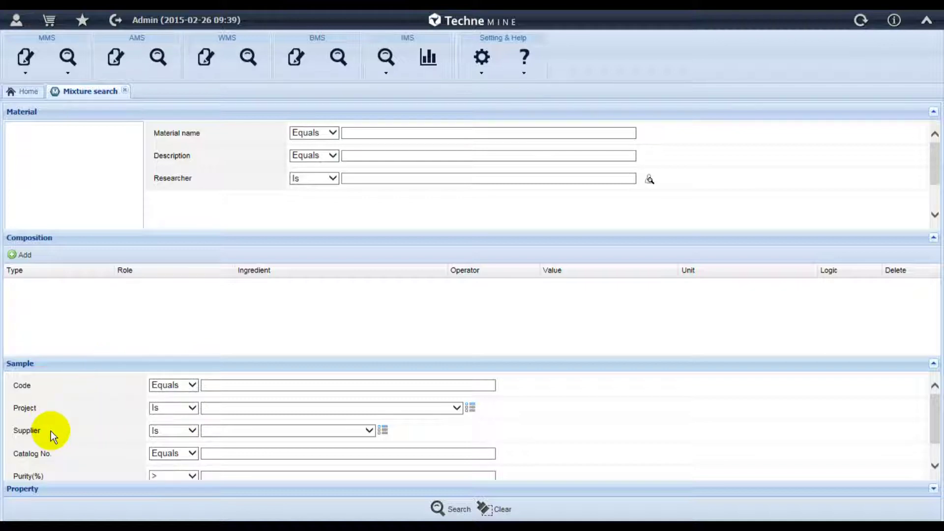
left_click(455, 408)
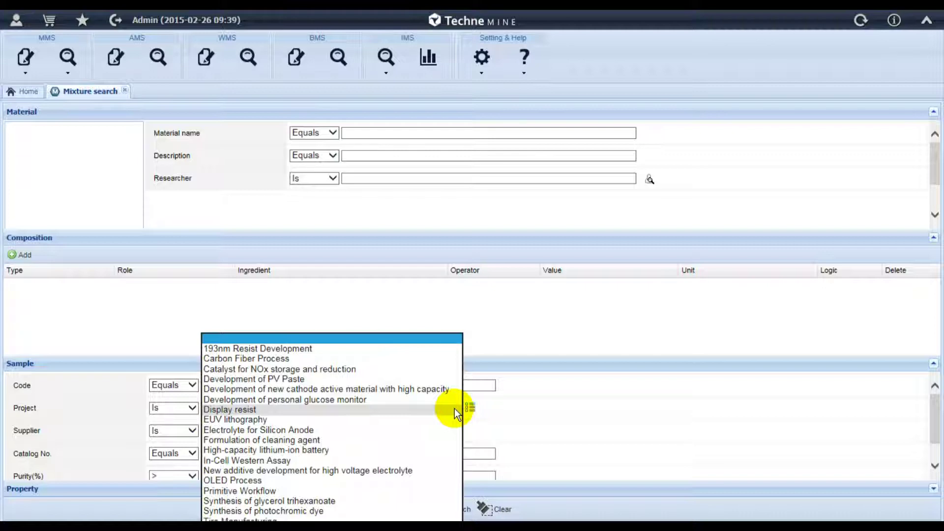
left_click(503, 412)
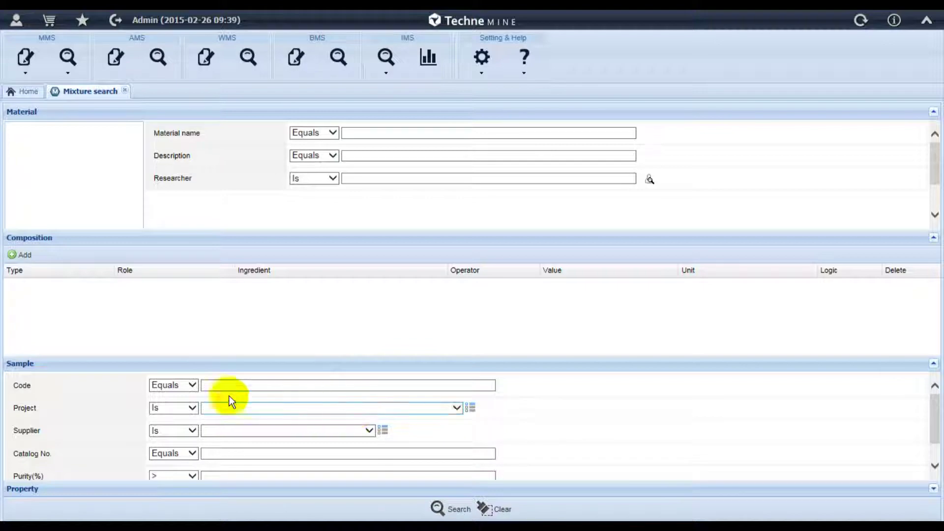
Collapse the sample criteria and expand the property criteria, and add a composition condition of type Value
left_click(69, 368)
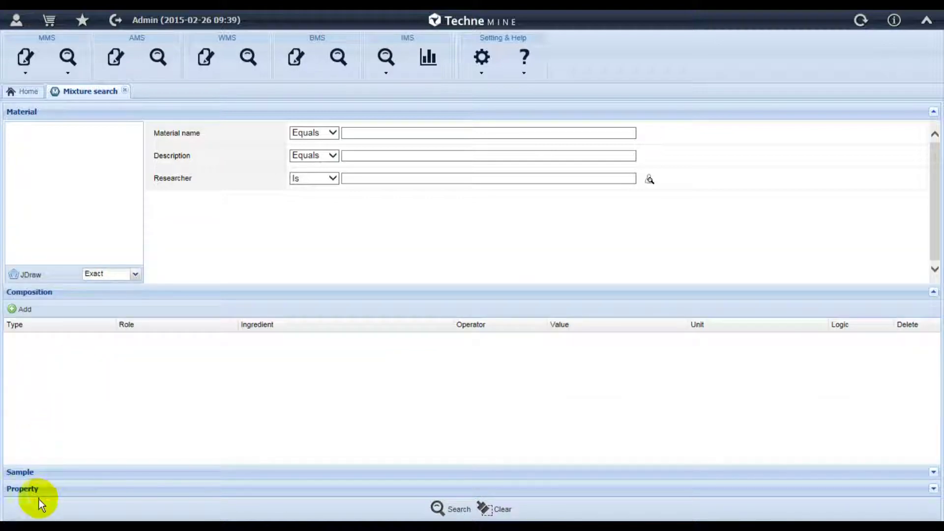
left_click(47, 489)
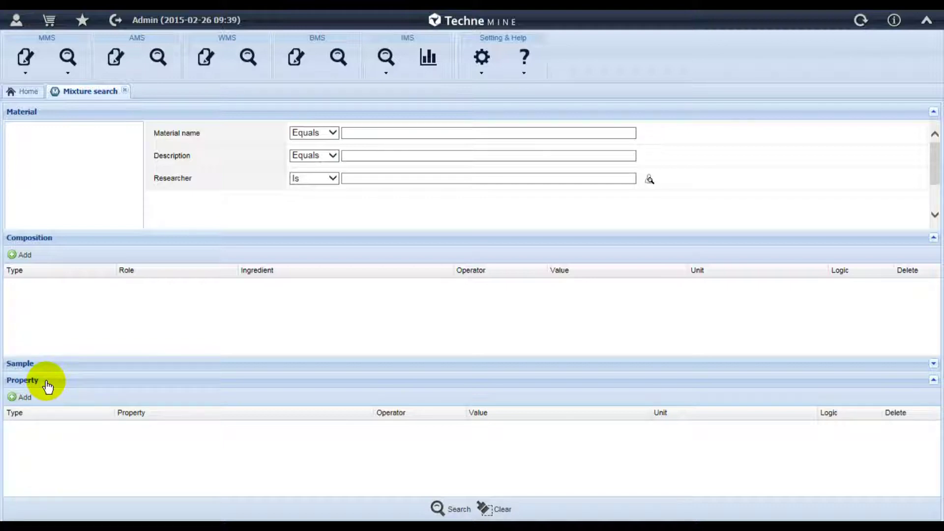
left_click(34, 263)
left_click(66, 290)
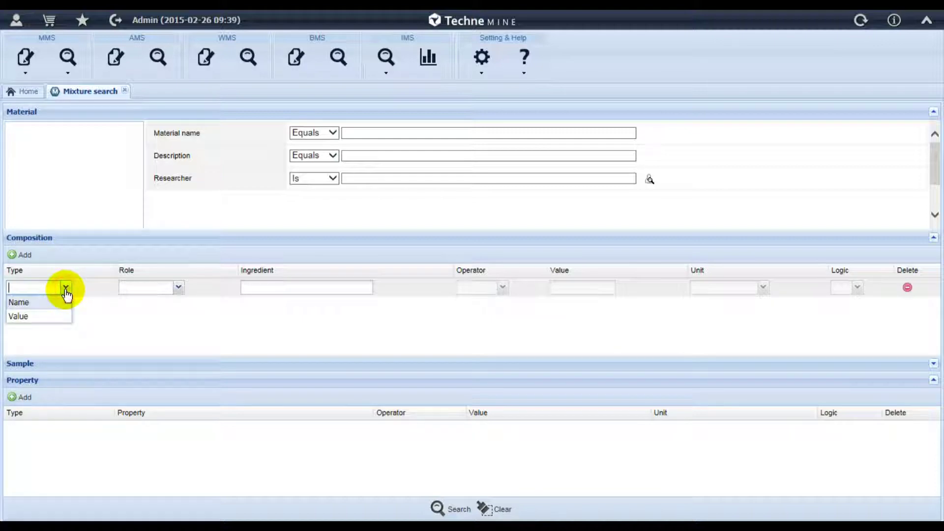
left_click(61, 318)
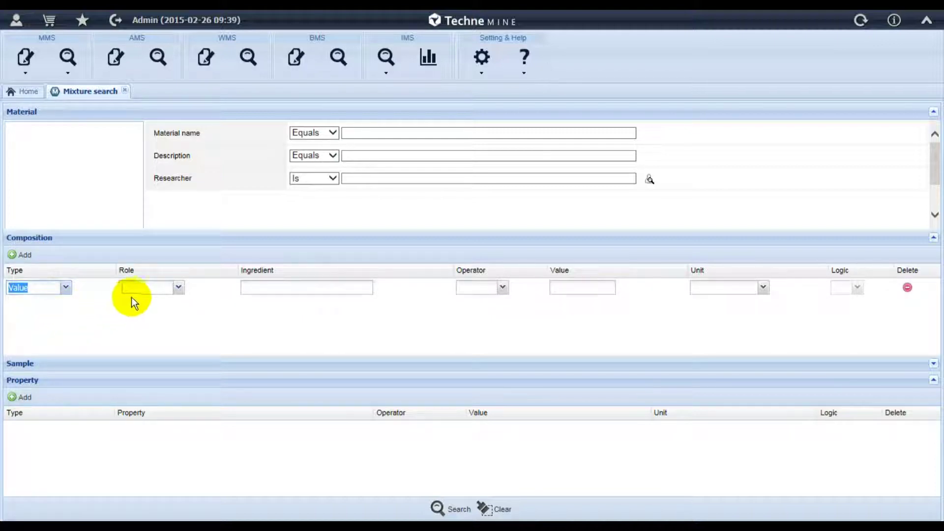
Set the composition condition's role to Additive and its ingredient to benzotriazole
left_click(178, 288)
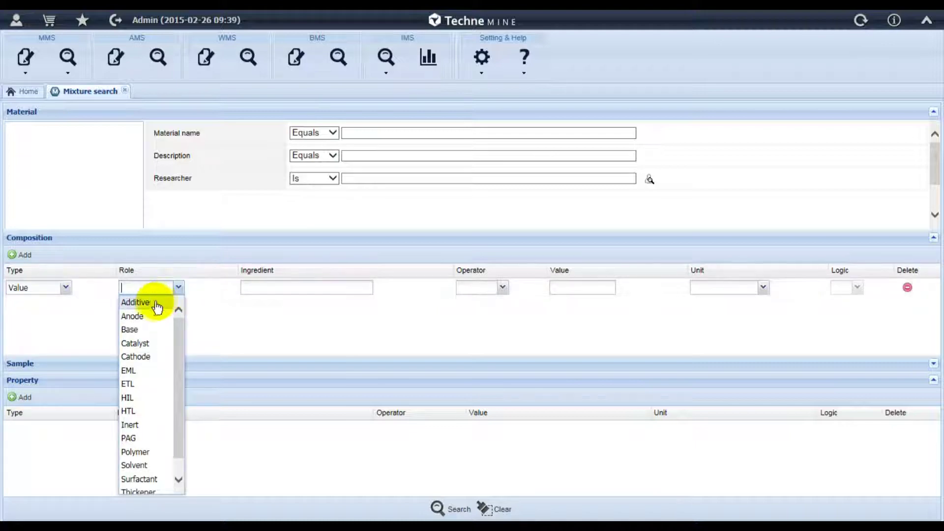
left_click(155, 302)
left_click(244, 287)
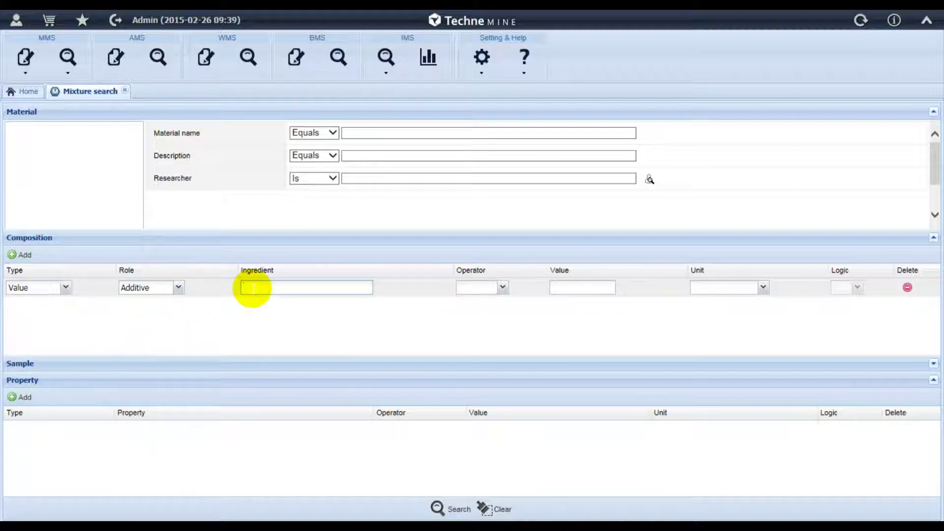
type("benzotriazole")
Limit the benzotriazole condition to the range 10~30 with the unit vol%
left_click(503, 288)
left_click(486, 370)
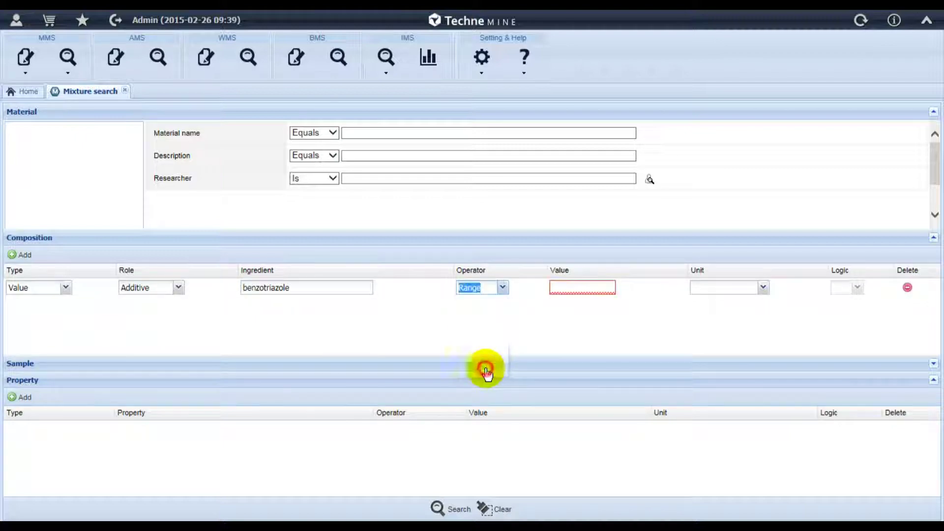
left_click(558, 289)
type("10~30")
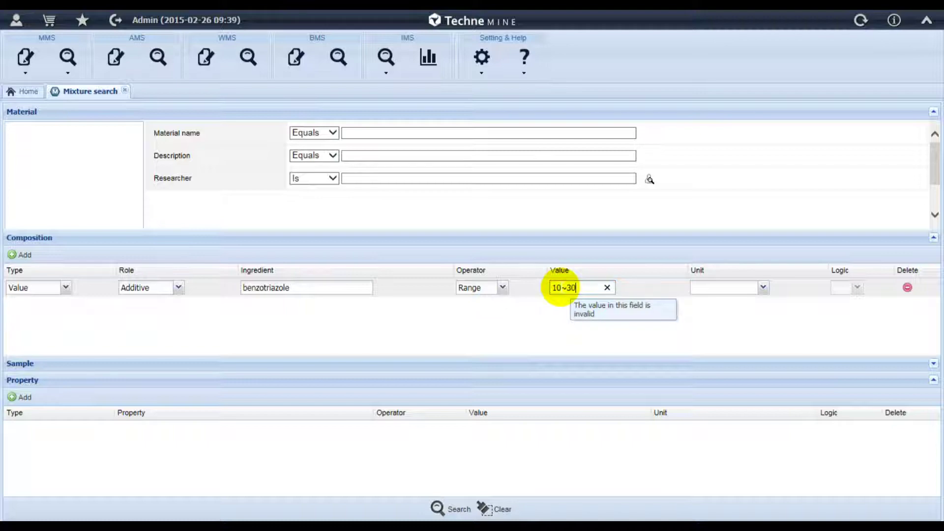
left_click(762, 288)
left_click_drag(763, 324, 764, 415)
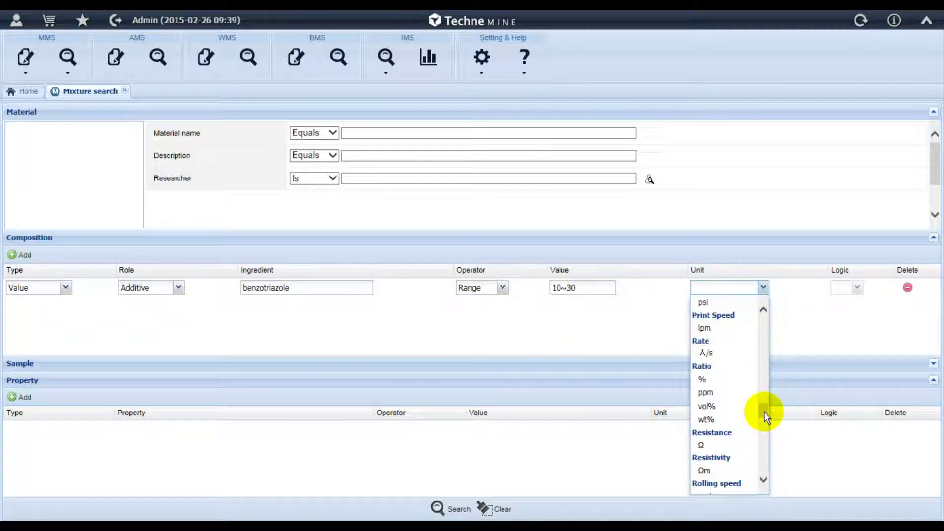
left_click(715, 408)
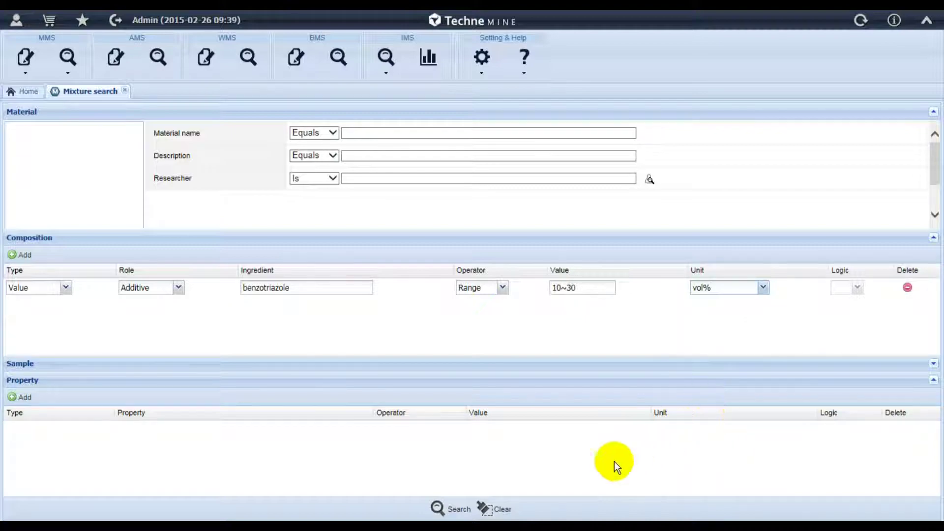
Run the mixture search and view the ingredients of the Cleaning Solution mixture
left_click(450, 508)
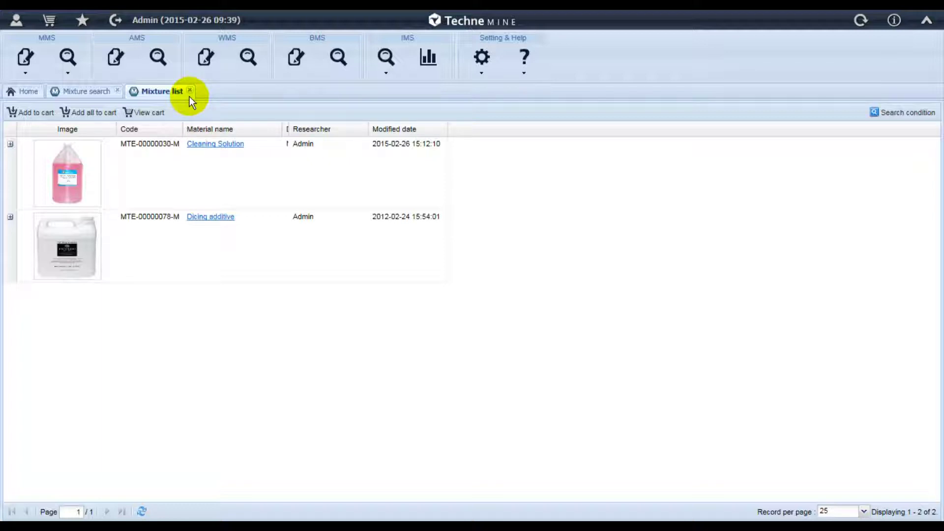
left_click(199, 144)
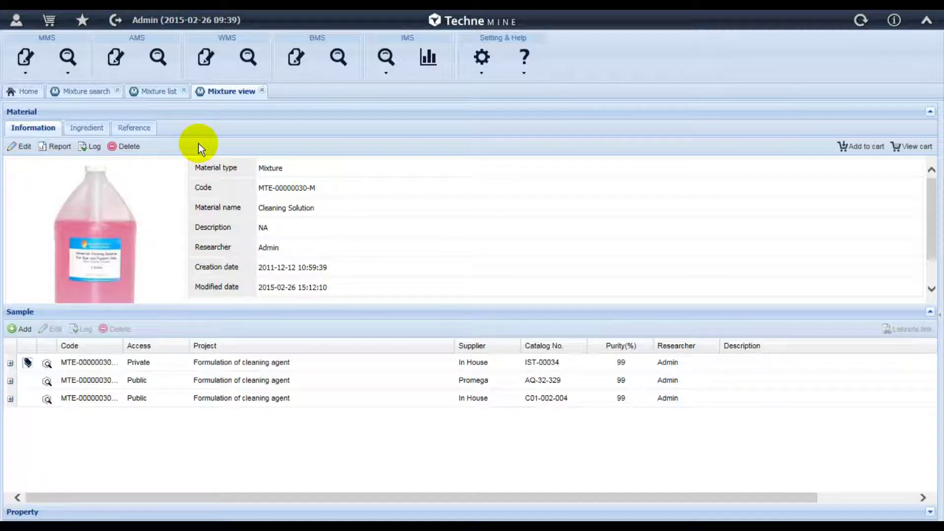
left_click(95, 130)
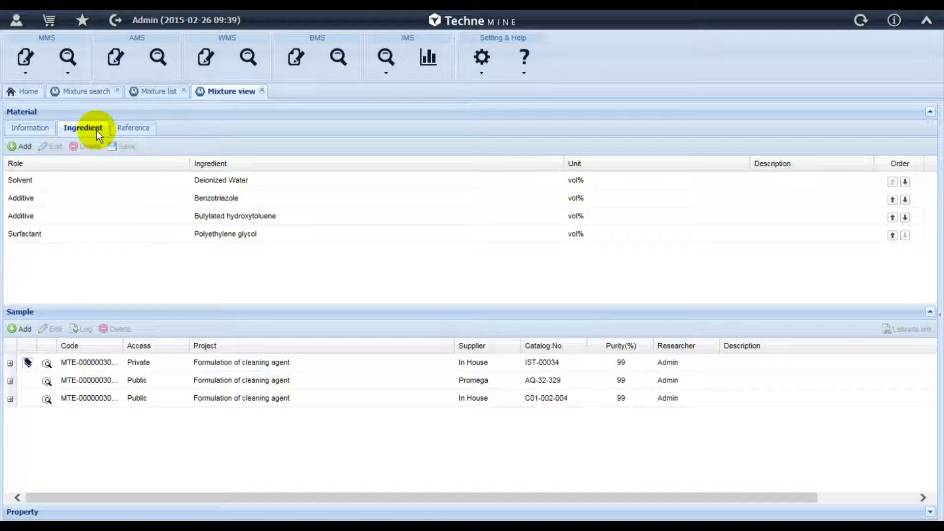